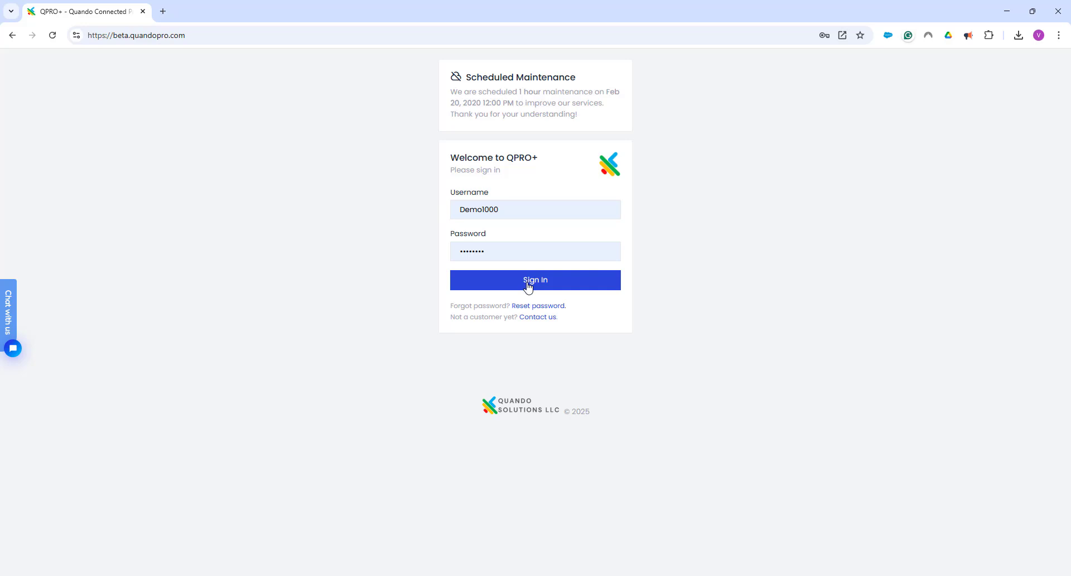
Sign in to QPRO+ and open the AMZ Coffee Beans 8 Oz custom label in the label designer
left_click(528, 287)
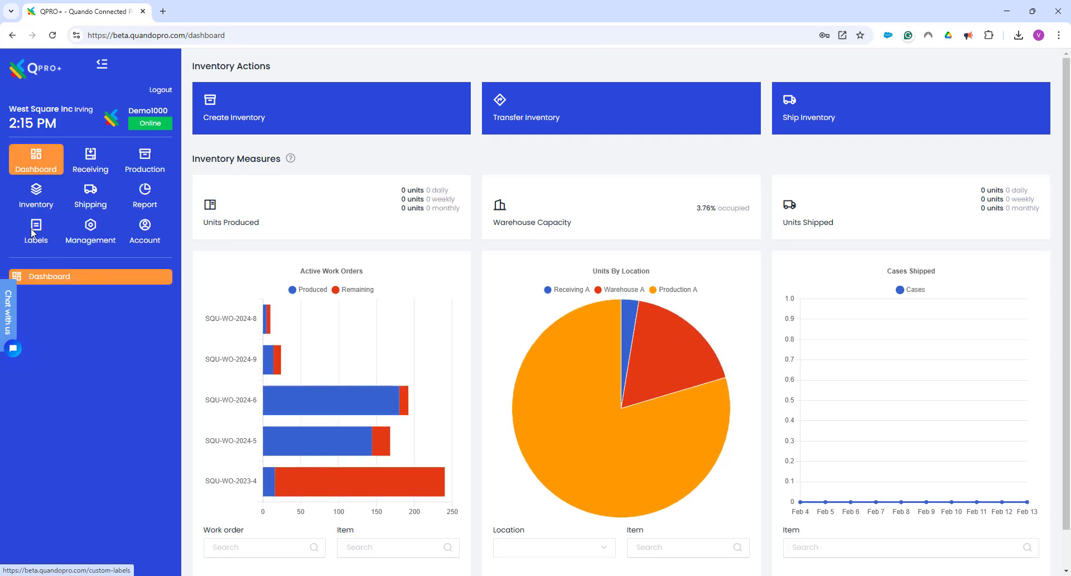
left_click(38, 231)
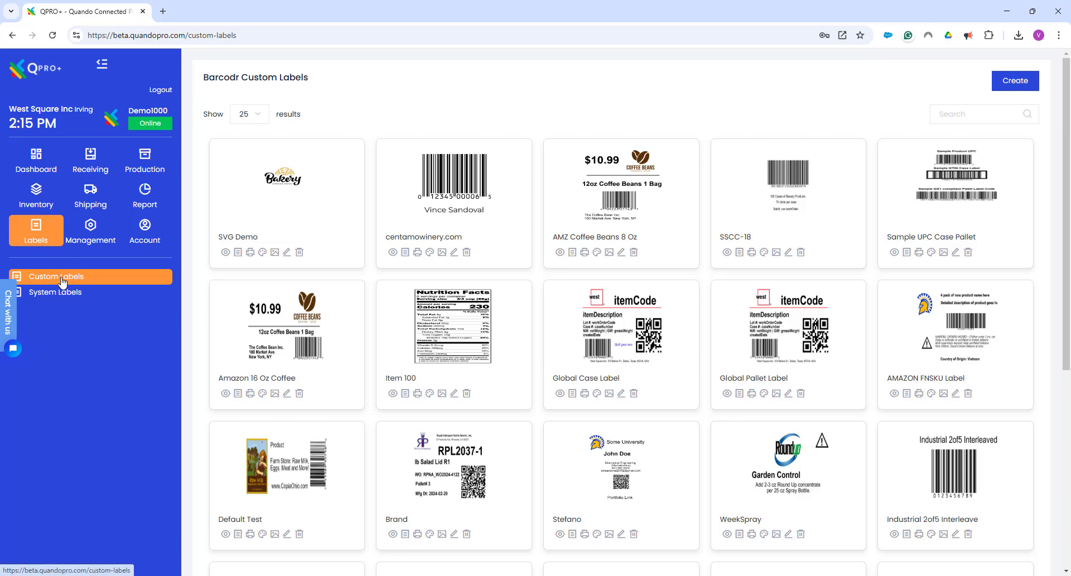
left_click(597, 253)
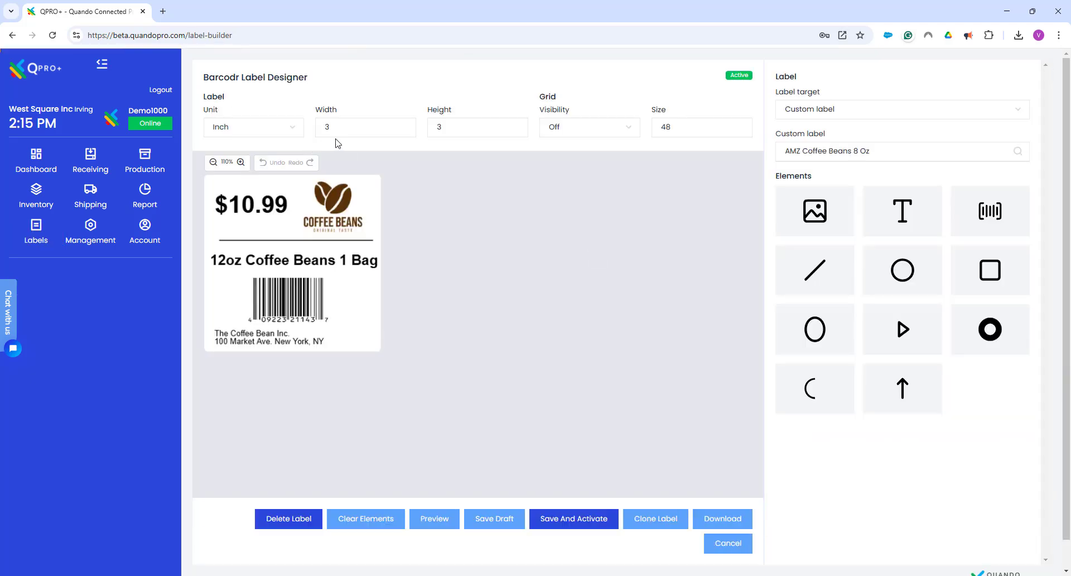
Check the label's width and height settings, and toggle the grid visibility on and back off
left_click(402, 127)
left_click(444, 125)
left_click(574, 131)
left_click(564, 159)
left_click(572, 134)
left_click(572, 172)
Try overlapping the coffee logo with the $10.99 price and changing their stacking order, and undo the logo move
left_click(337, 205)
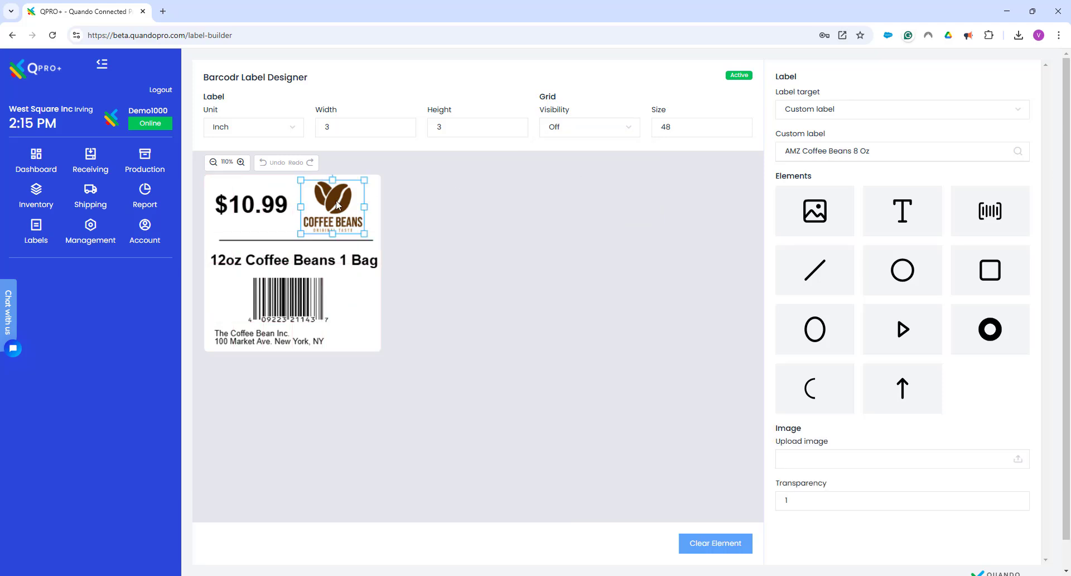
left_click_drag(328, 207, 277, 203)
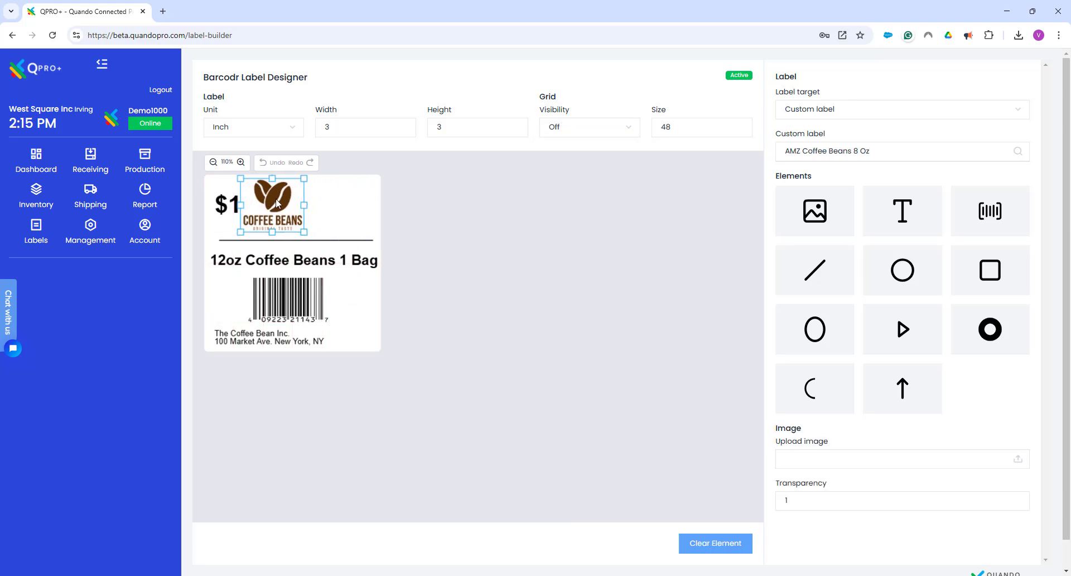
right_click(257, 202)
left_click(300, 235)
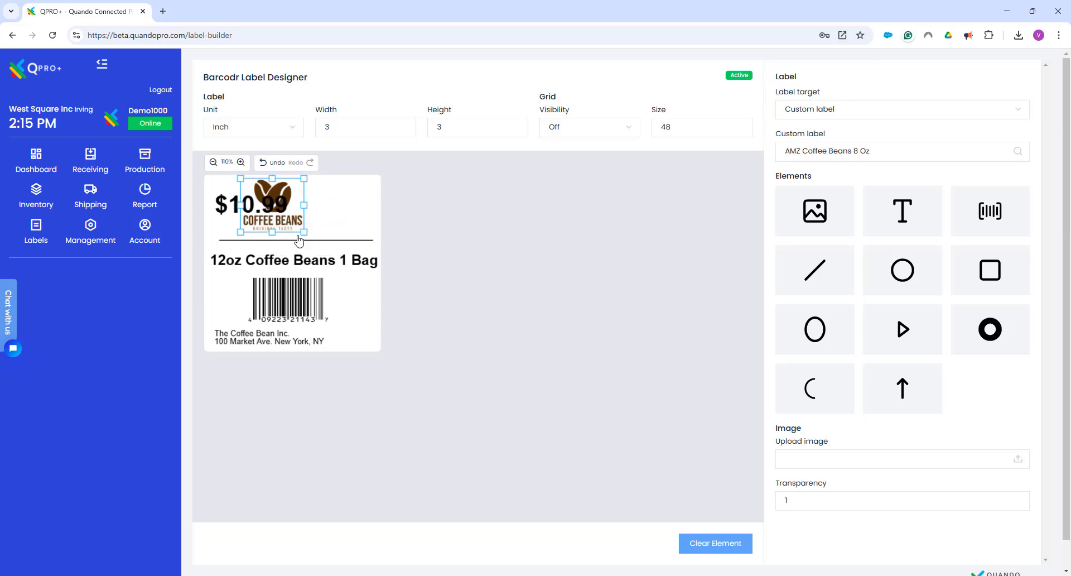
right_click(257, 194)
left_click(285, 223)
right_click(271, 196)
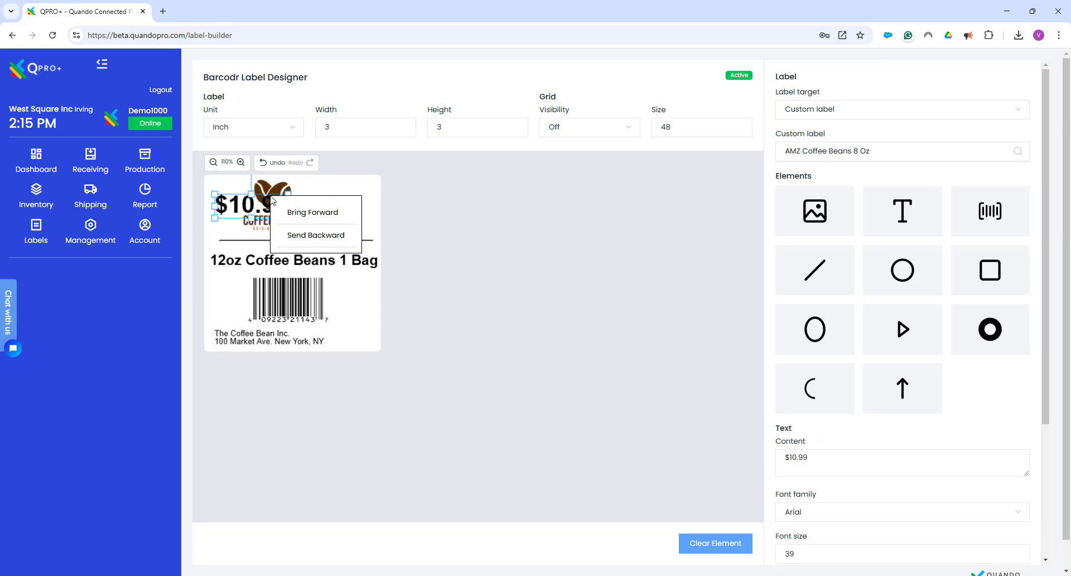
left_click(329, 235)
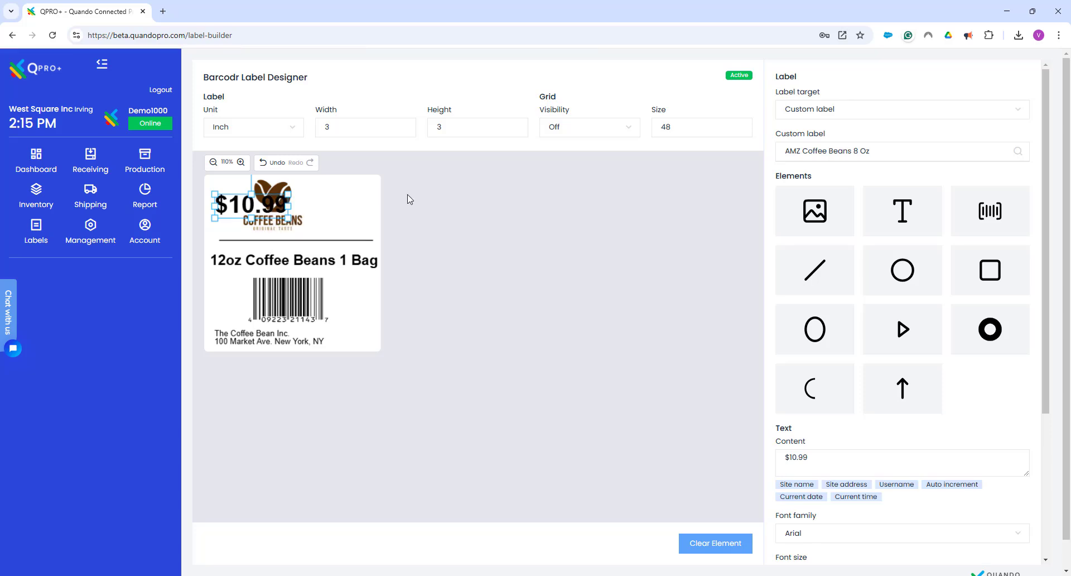
left_click(264, 162)
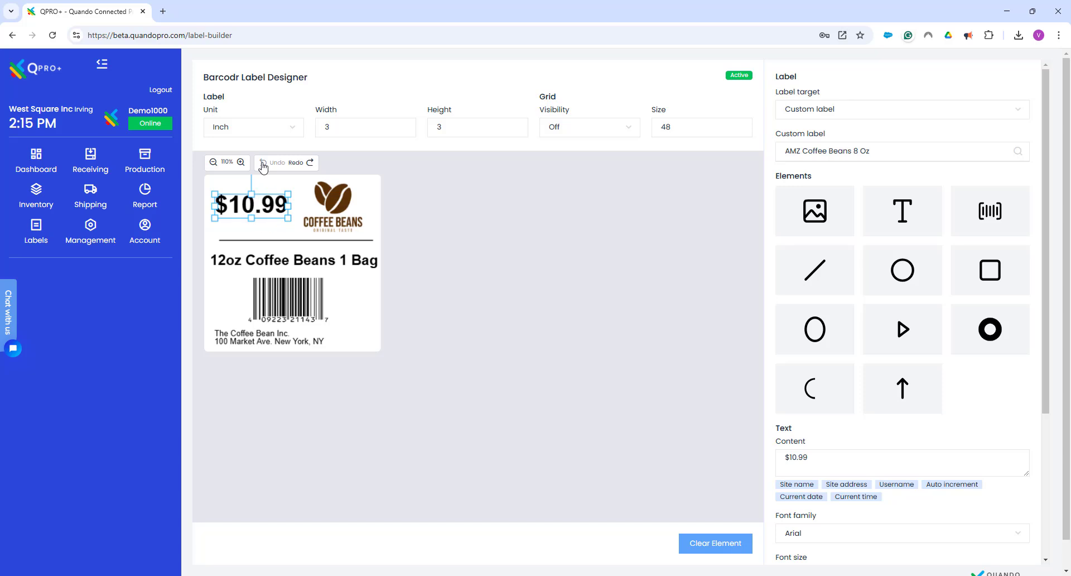
Retype the last letter of the "12oz Coffee Beans 1 Bag" text directly on the label
left_click(339, 263)
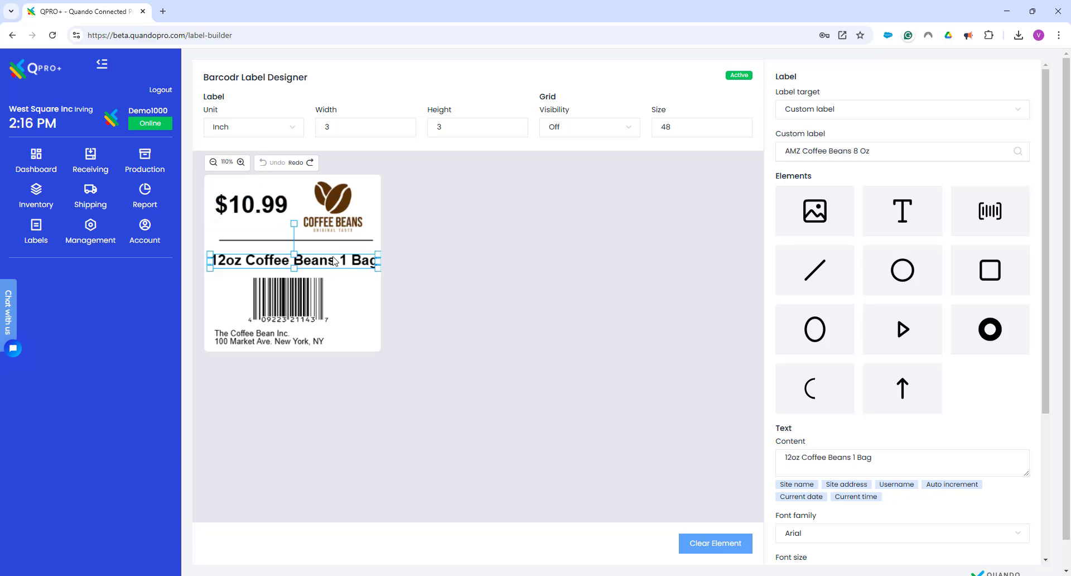
left_click_drag(874, 459, 819, 455)
left_click(360, 263)
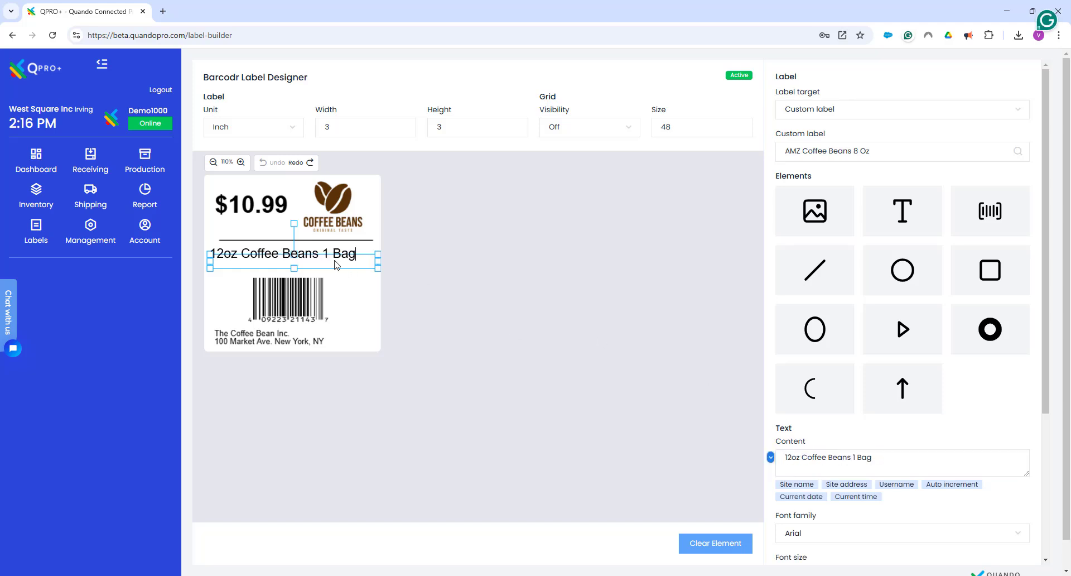
key("BackSpace")
type("g")
left_click(350, 299)
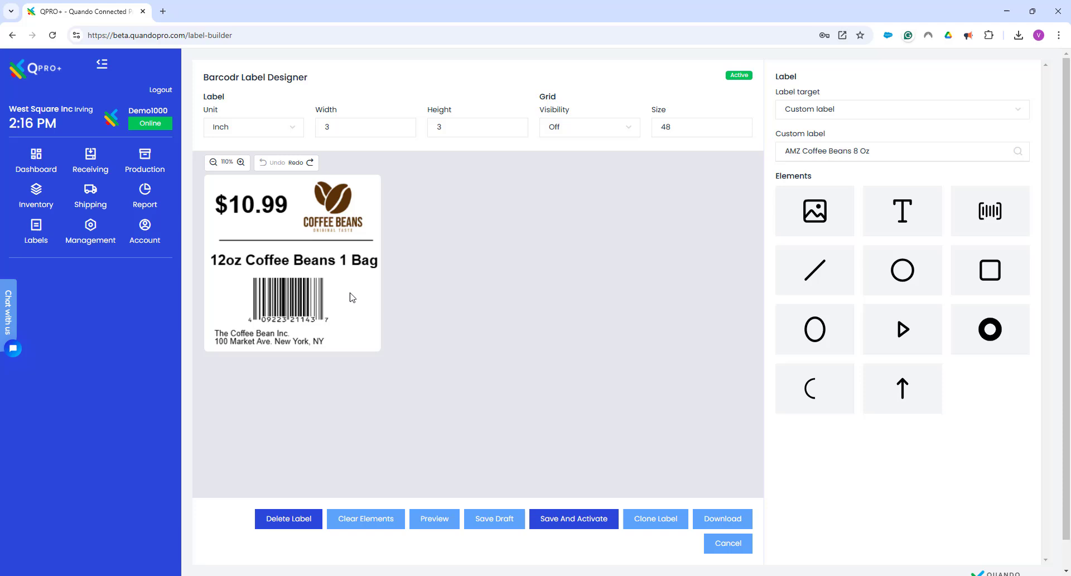
Examine the barcode types available for the label's barcode
left_click(295, 302)
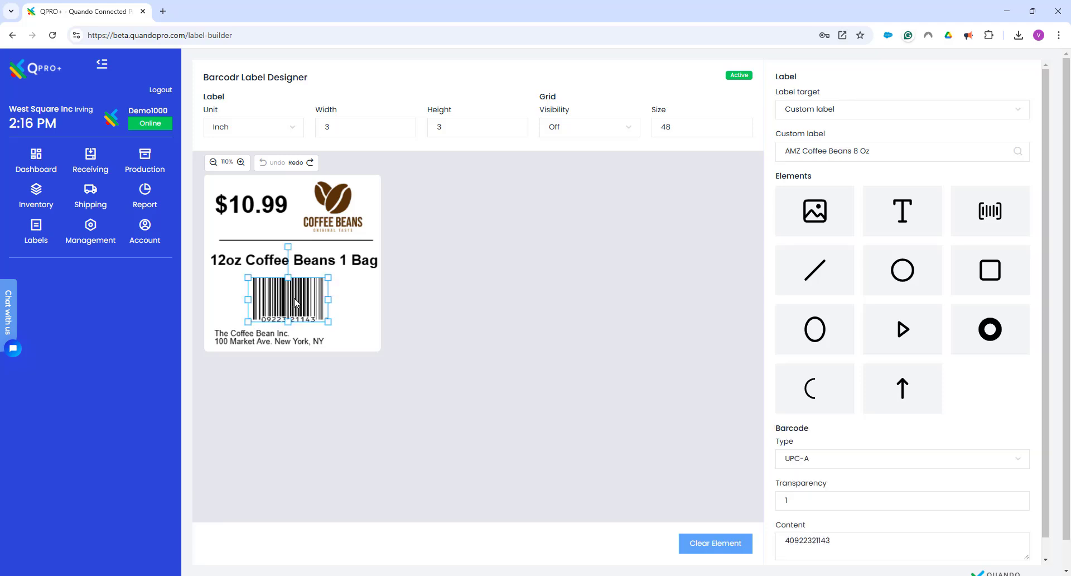
left_click(816, 465)
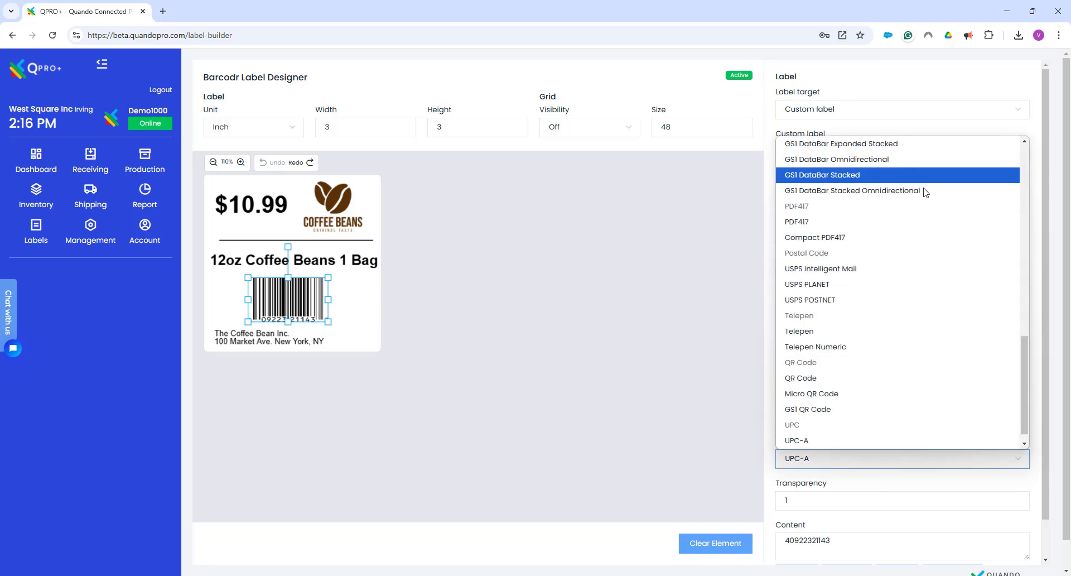
left_click_drag(1025, 347, 1015, 222)
scroll(1015, 222, "down", 2)
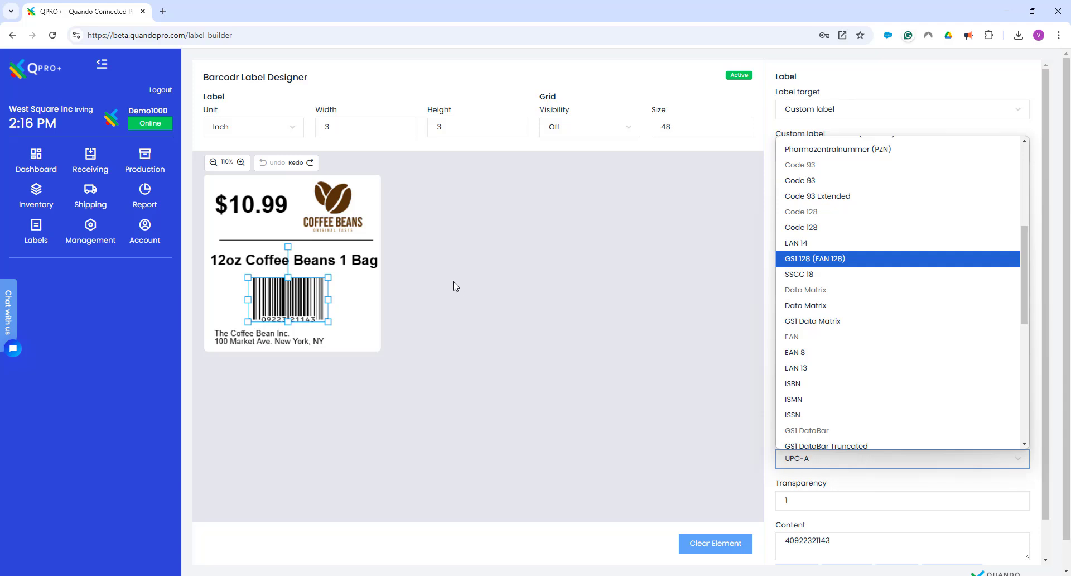
left_click(373, 305)
Open the company name and address text for editing on the label and leave editing without changing it
left_click(279, 341)
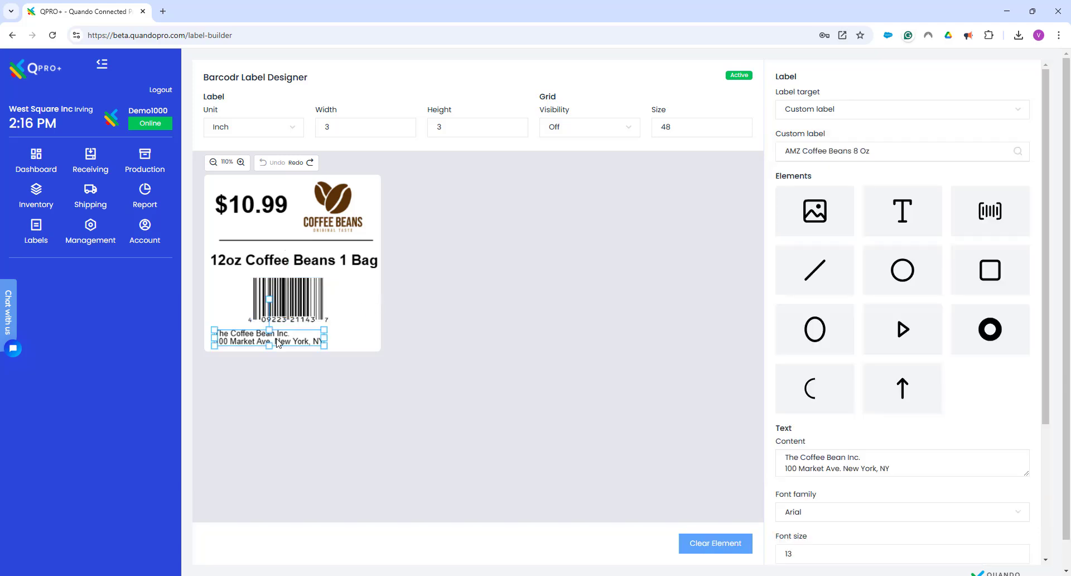
left_click(279, 343)
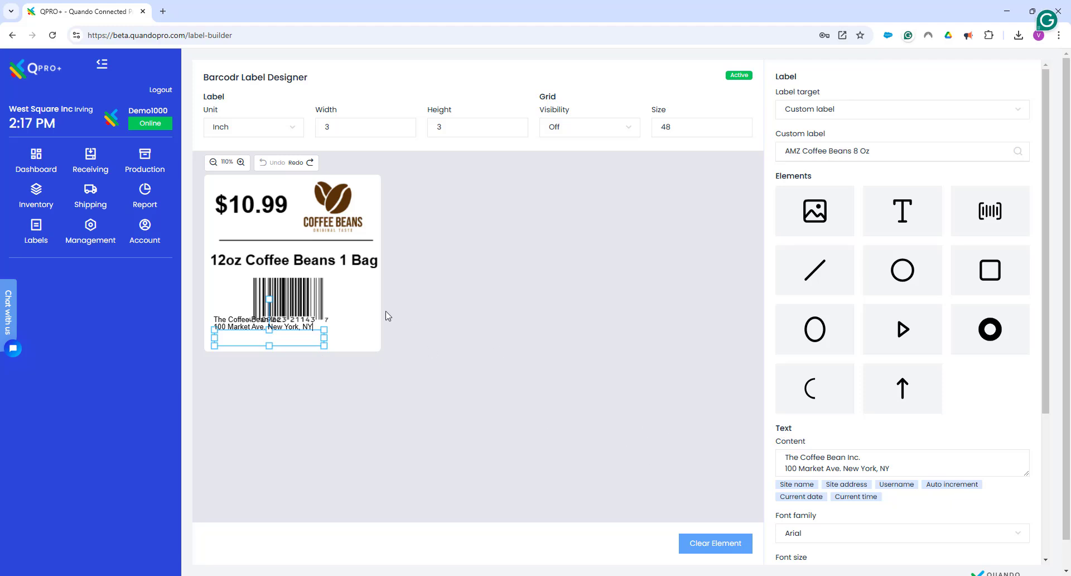
left_click(334, 273)
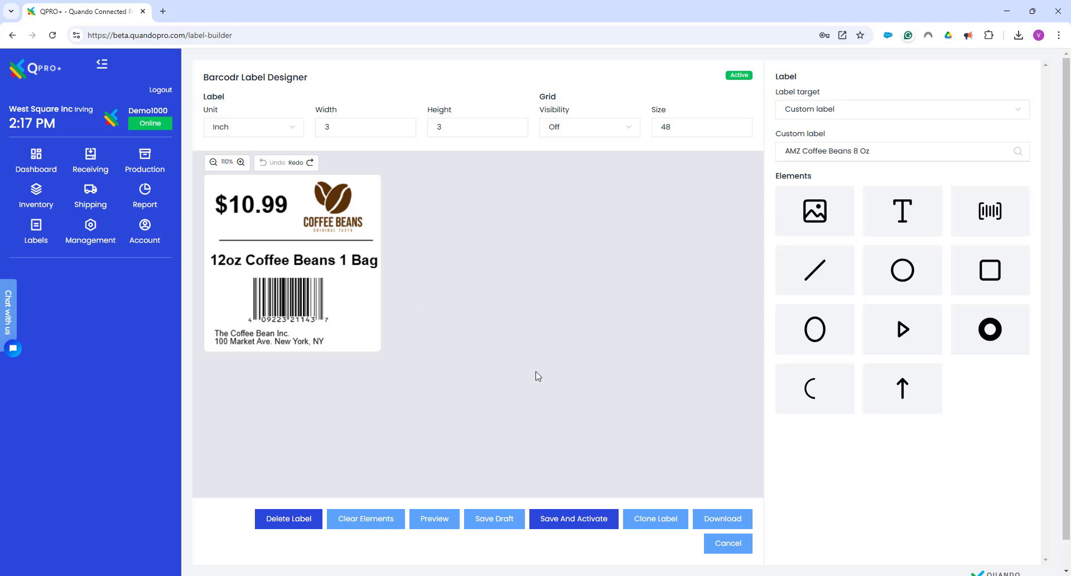
Download the label in SVG format, view the downloaded file in the browser and close it
left_click(719, 526)
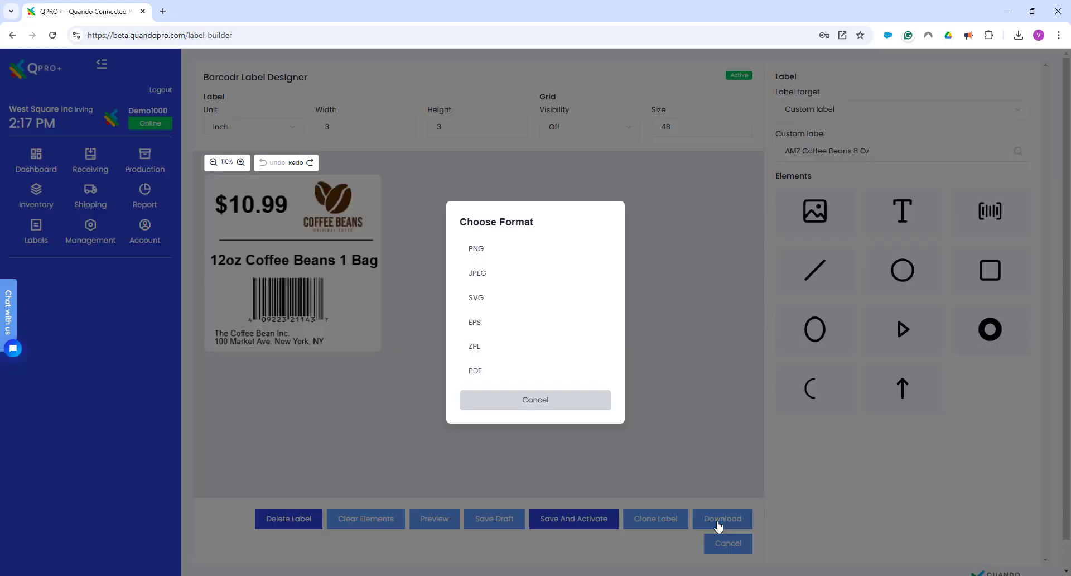
left_click(484, 302)
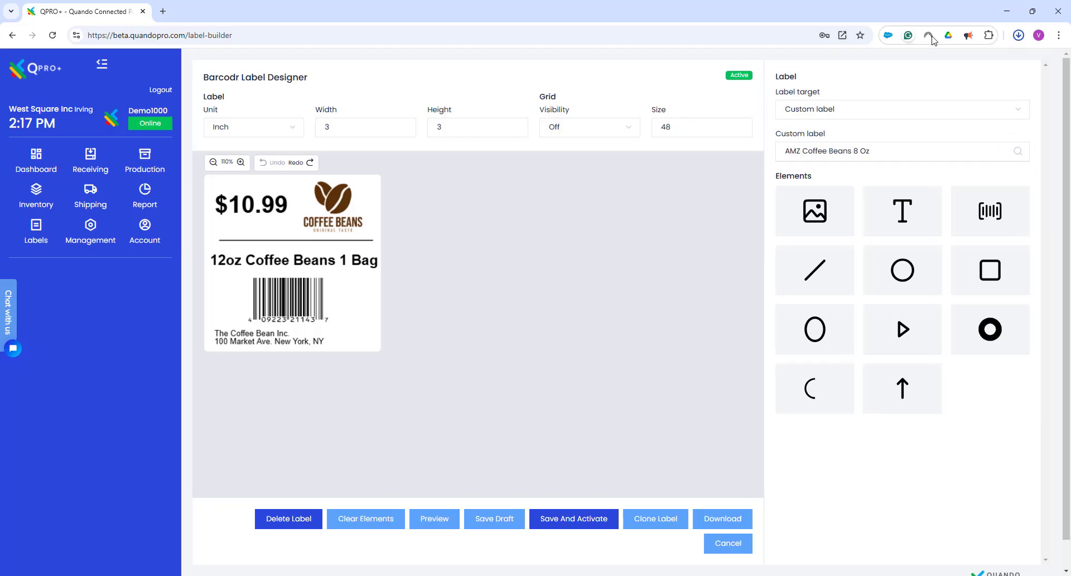
left_click(1019, 36)
left_click(918, 87)
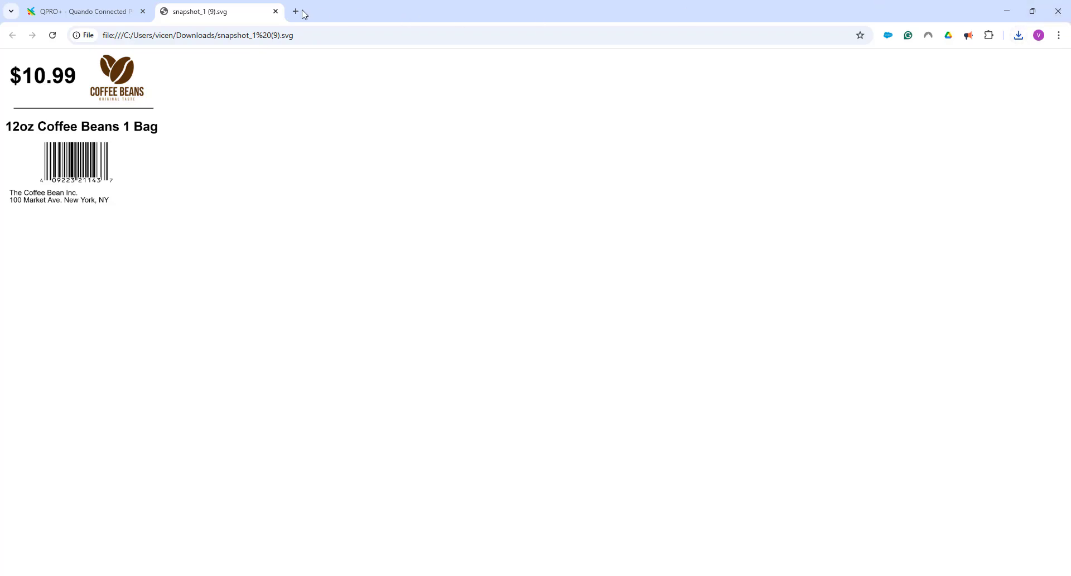
left_click(276, 11)
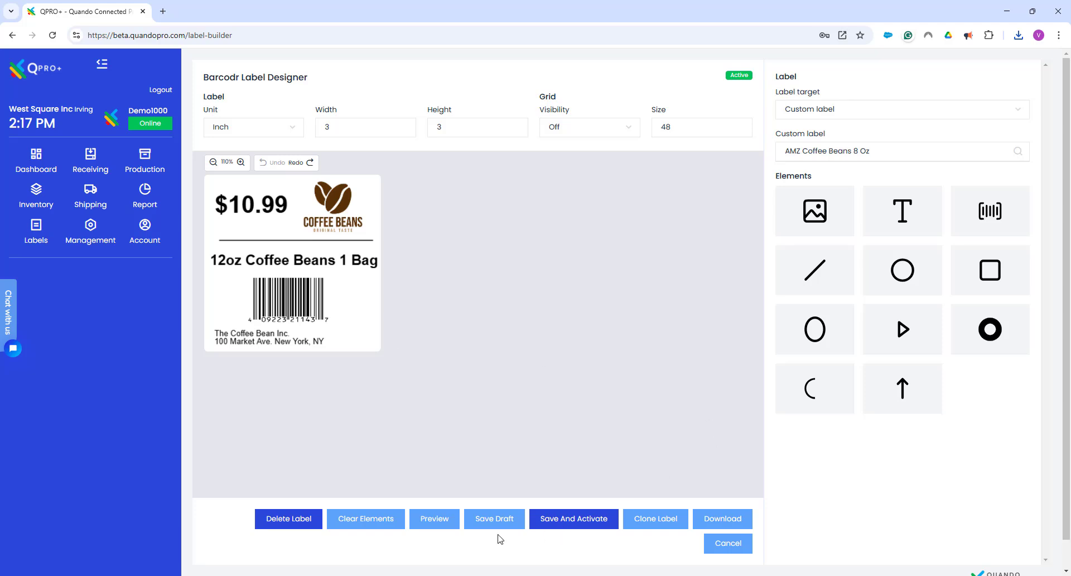
Download the label in ZPL format and check the browser's recent downloads
left_click(713, 525)
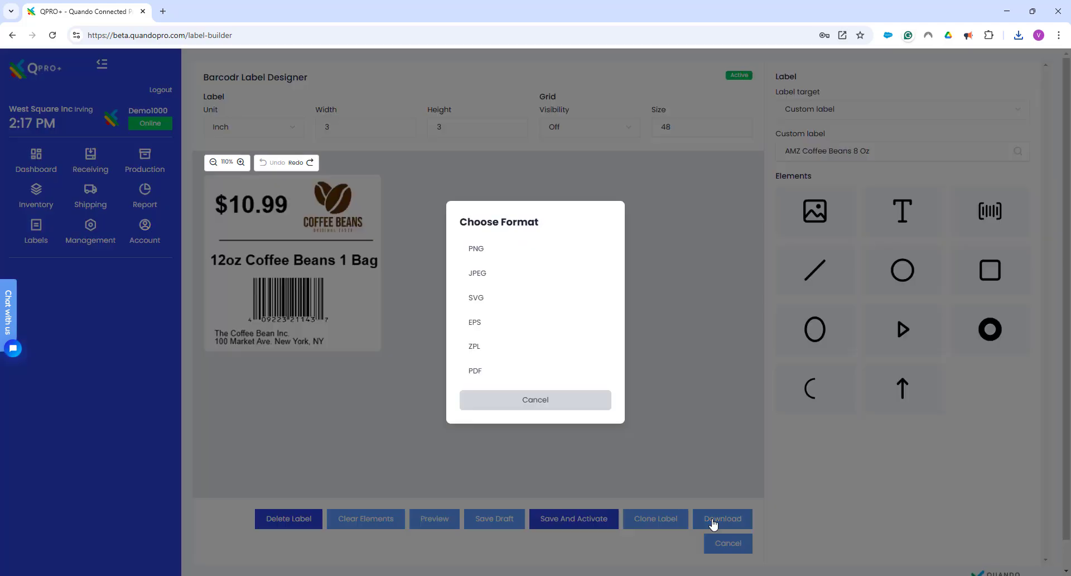
left_click(480, 352)
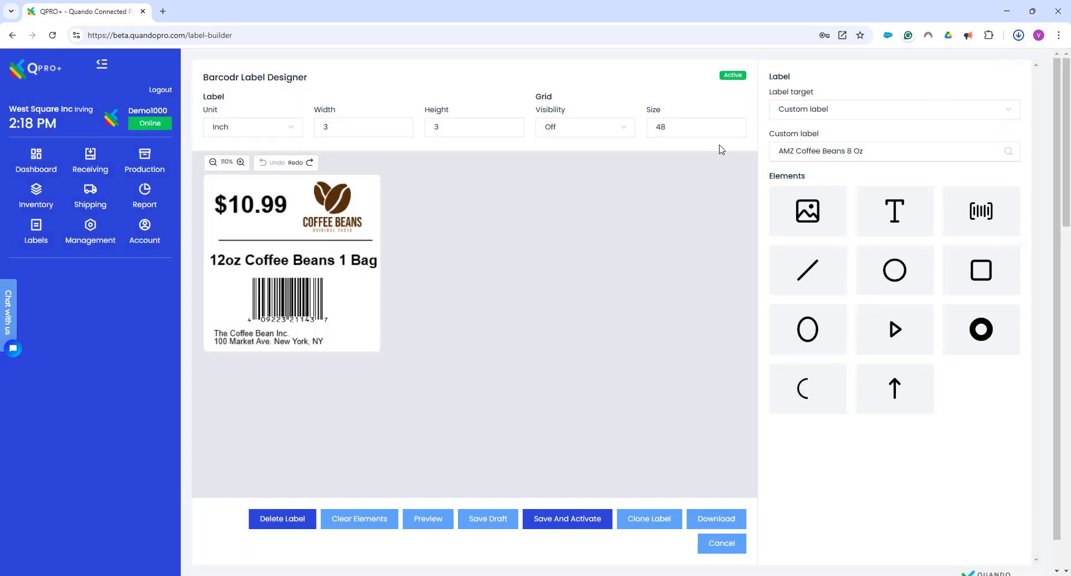
left_click(1020, 37)
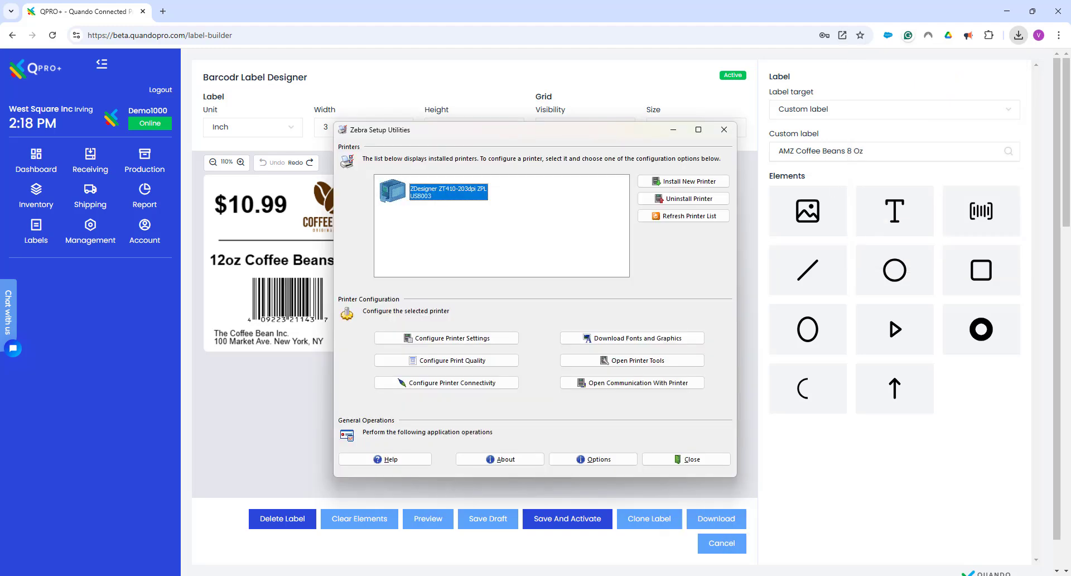
In Zebra Setup Utilities, open direct communication with the ZDesigner ZT410-203dpi ZPL printer and load snapshot_1 (23).zpl
left_click(629, 365)
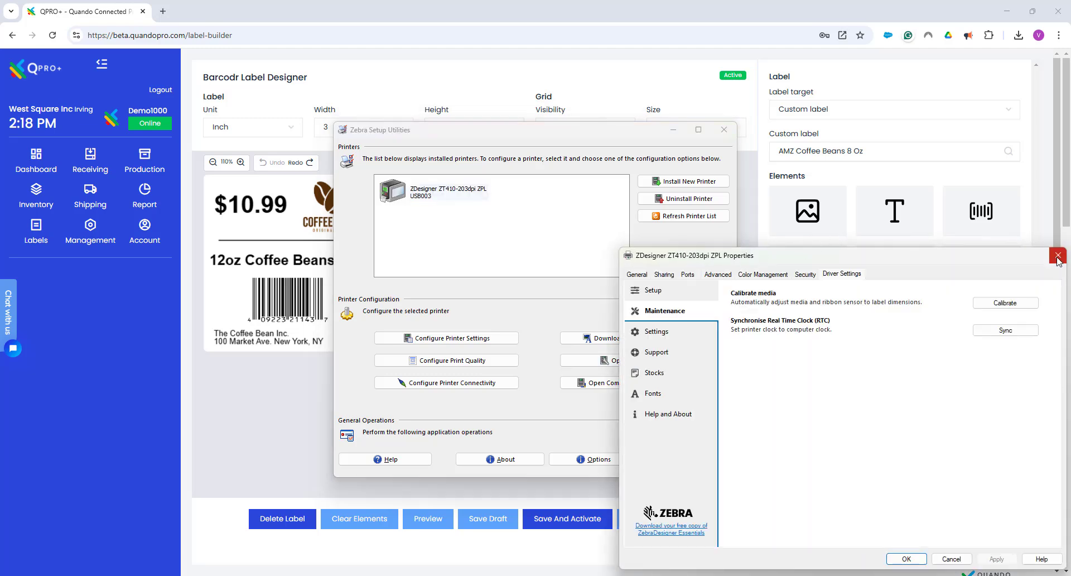
left_click(1058, 260)
left_click(618, 386)
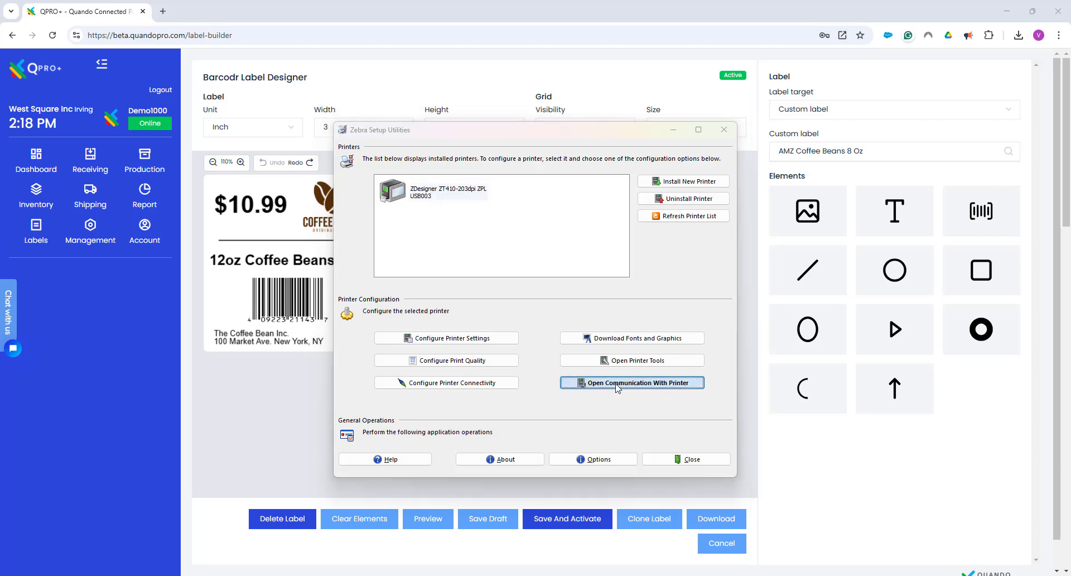
left_click(344, 134)
left_click(355, 160)
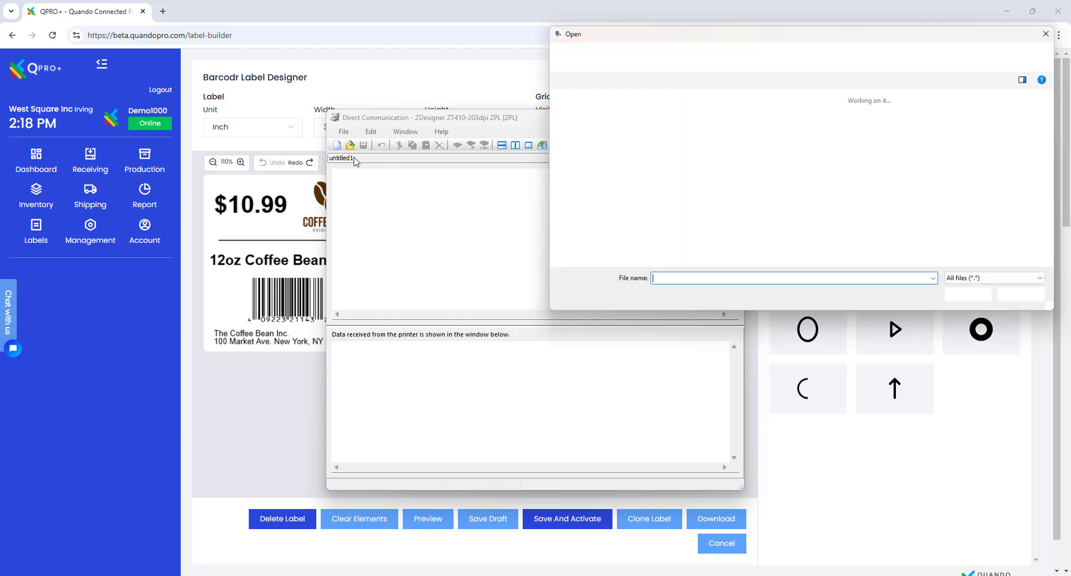
left_click(589, 151)
double_click(766, 122)
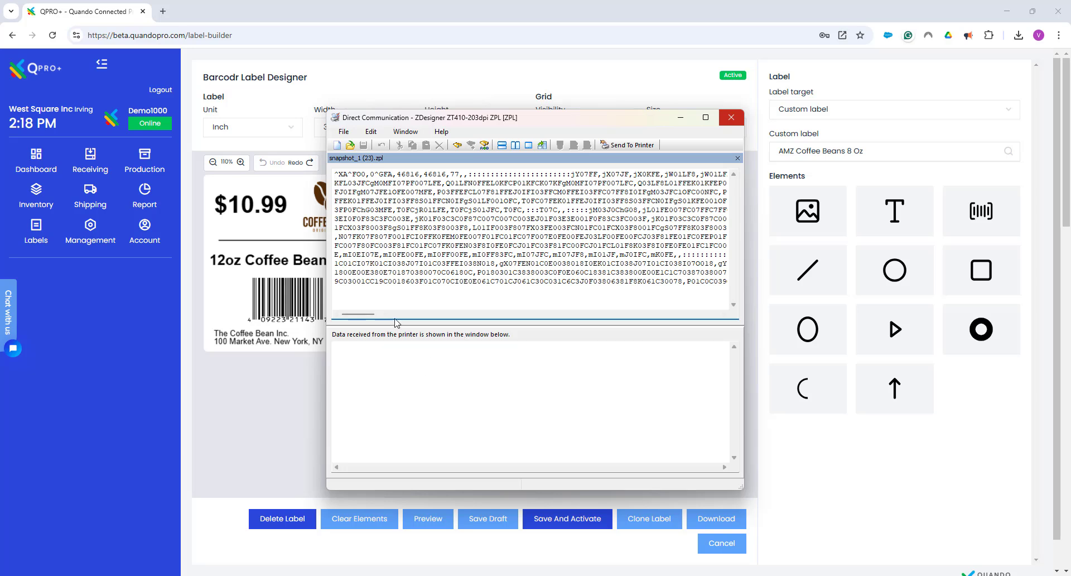
Send the loaded ZPL file to the printer and close the communication window and Zebra Setup Utilities
left_click(628, 146)
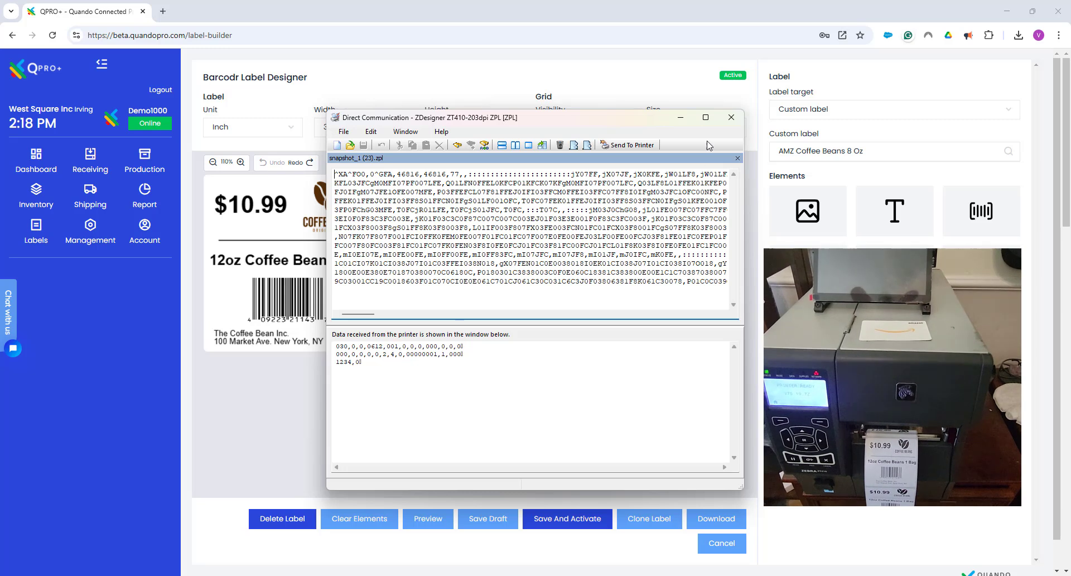
left_click(732, 118)
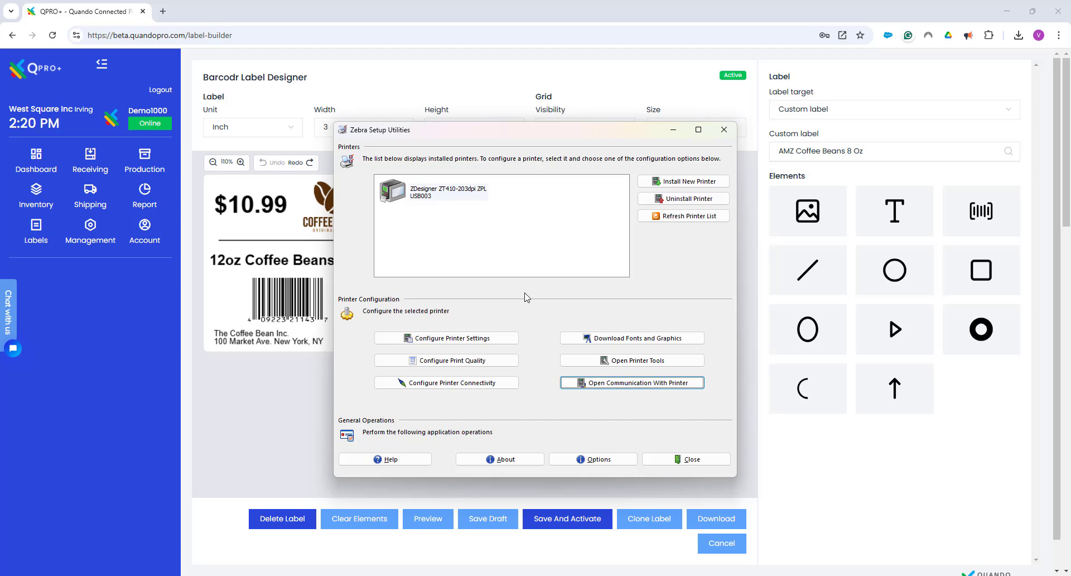
left_click(678, 462)
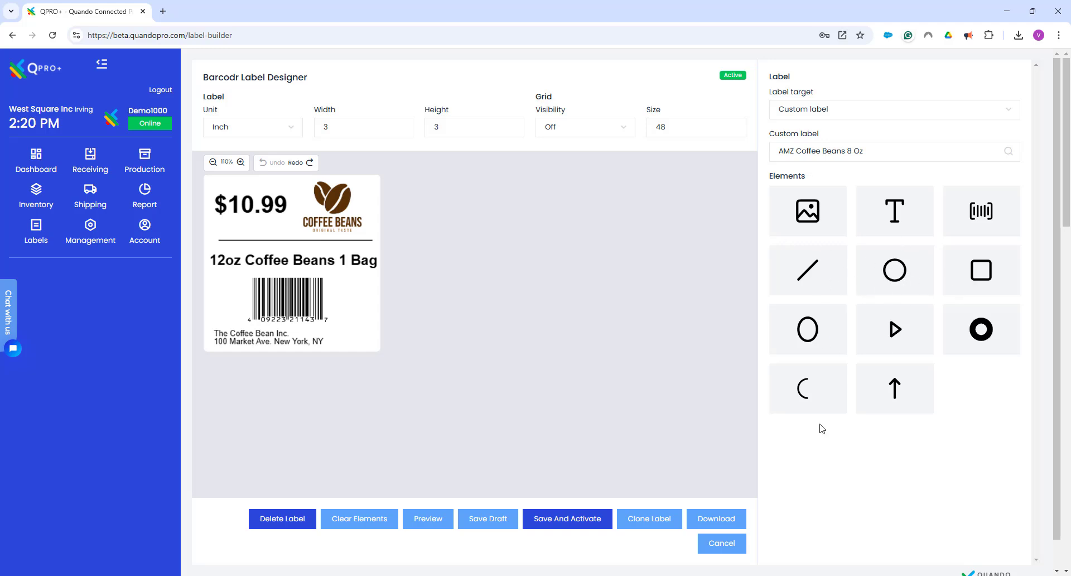
Select the barcode on the coffee label to show its properties
left_click(314, 317)
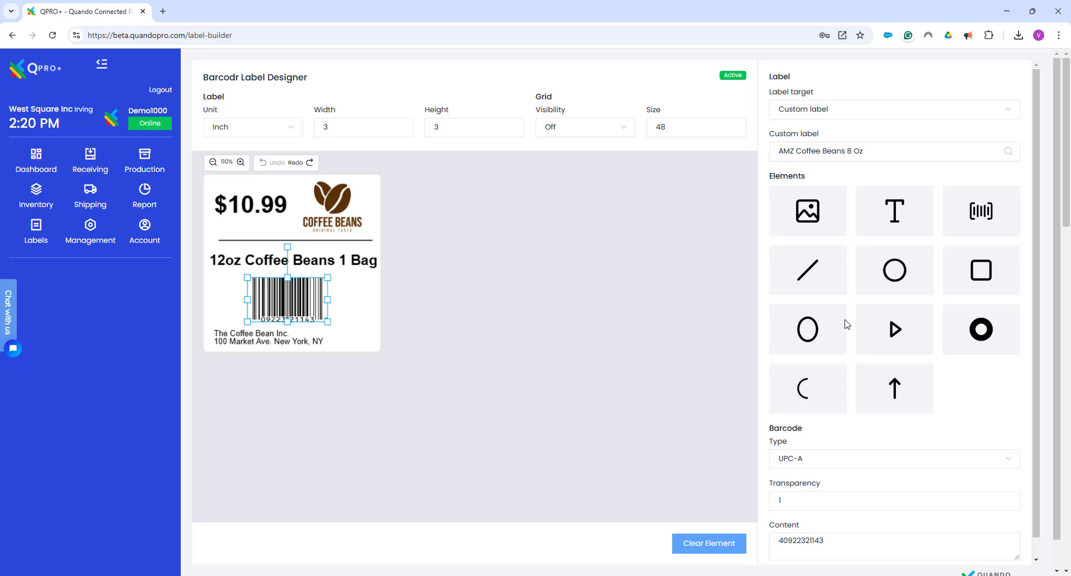